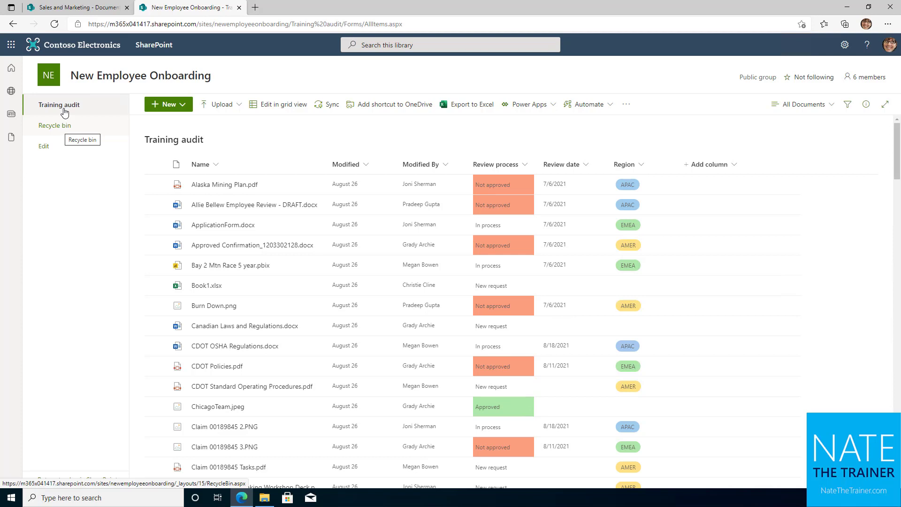
Step: Go back to the site home page and open Site contents from the Settings gear
left_click(42, 79)
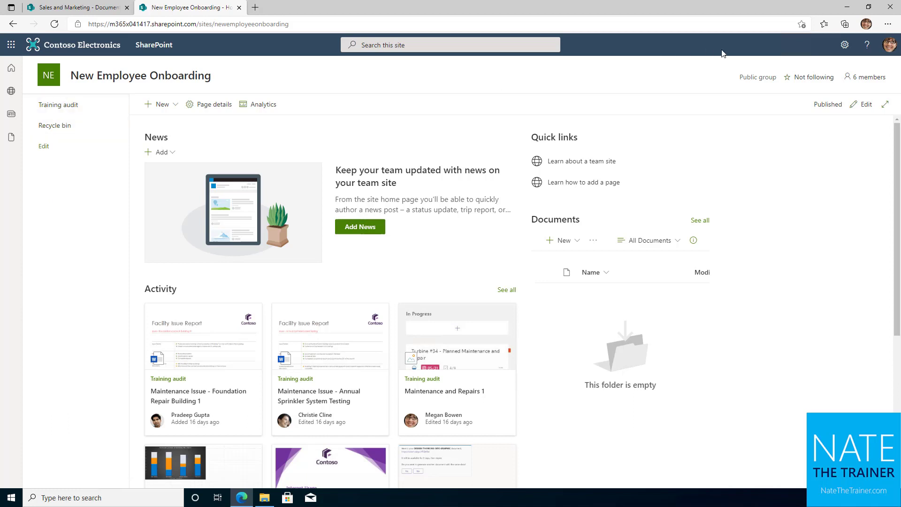
left_click(845, 44)
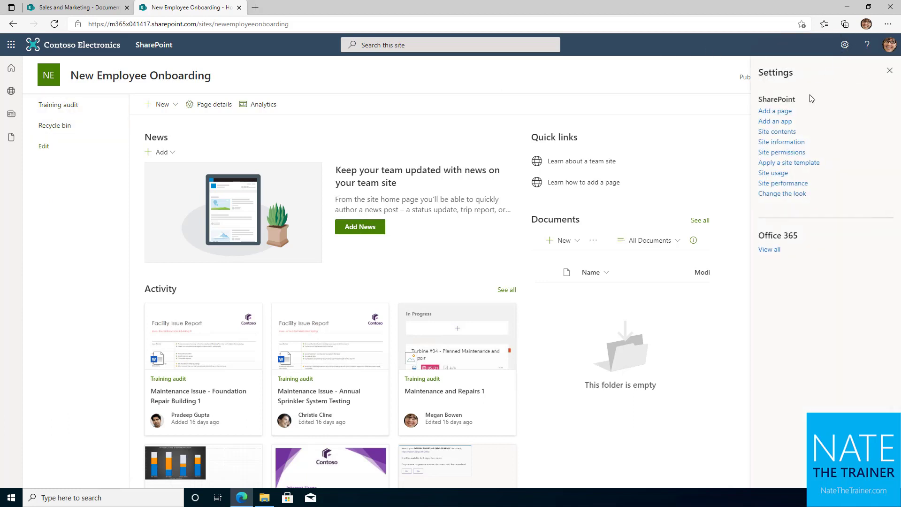
left_click(779, 132)
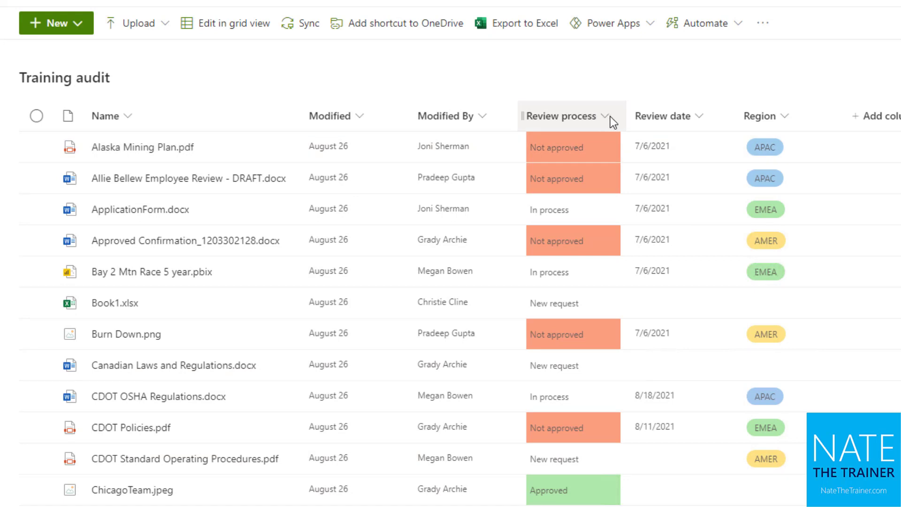
Step: Filter the Review process column to Not approved, New request and In process
left_click(607, 118)
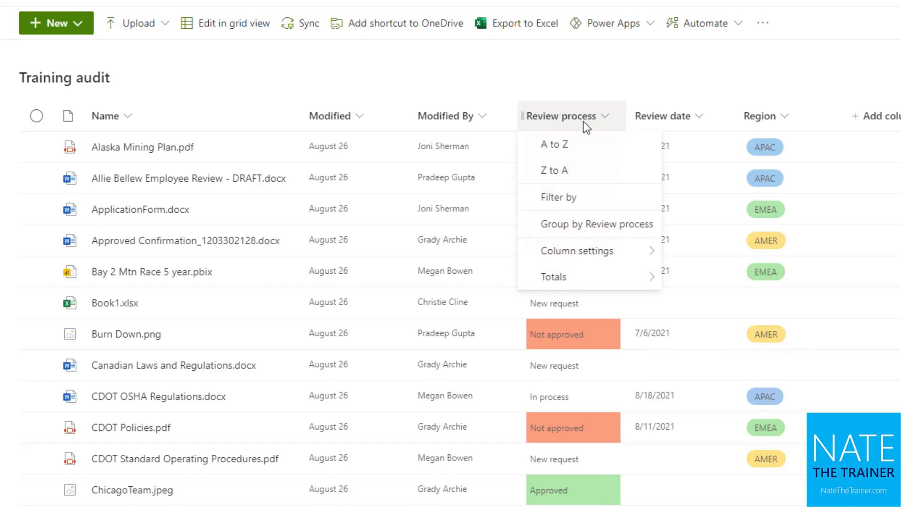
left_click(596, 201)
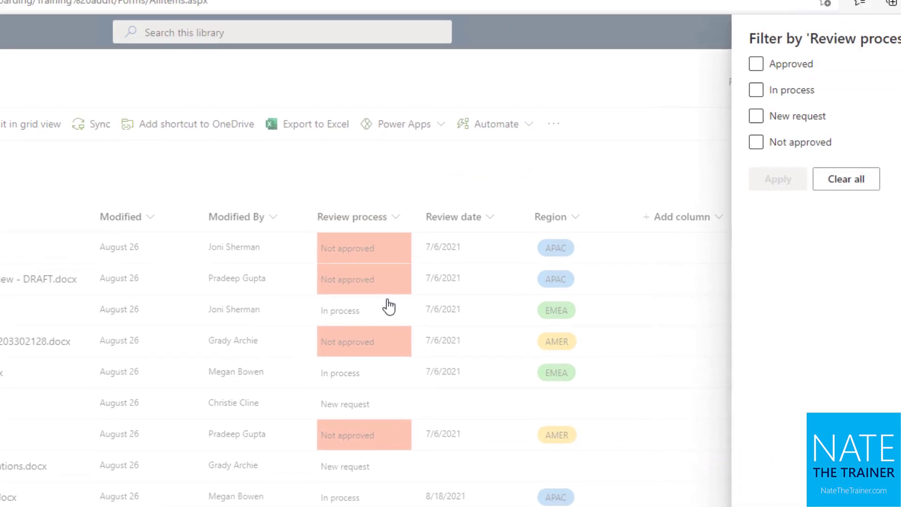
left_click(770, 144)
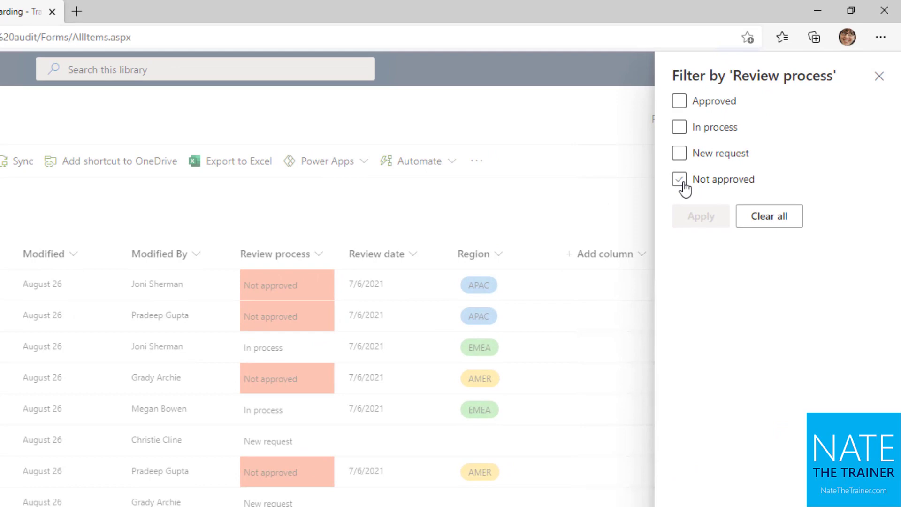
left_click(681, 182)
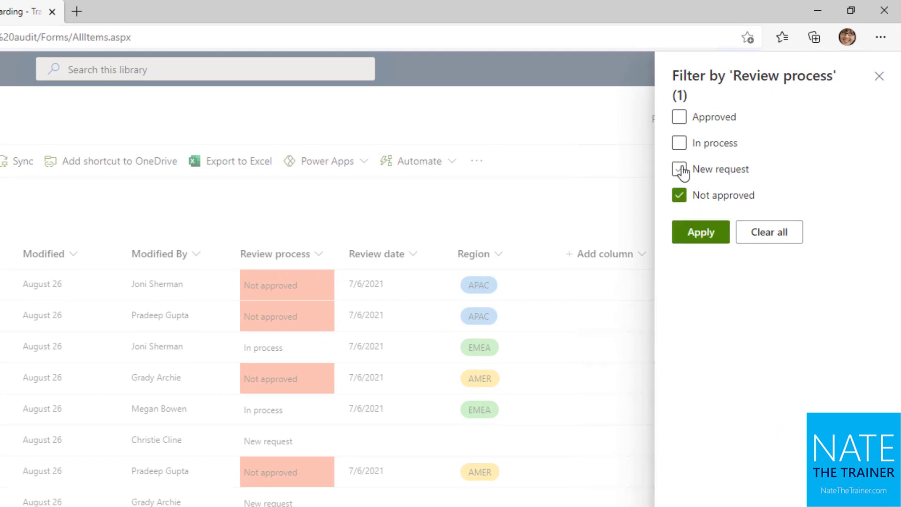
left_click(679, 170)
left_click(679, 144)
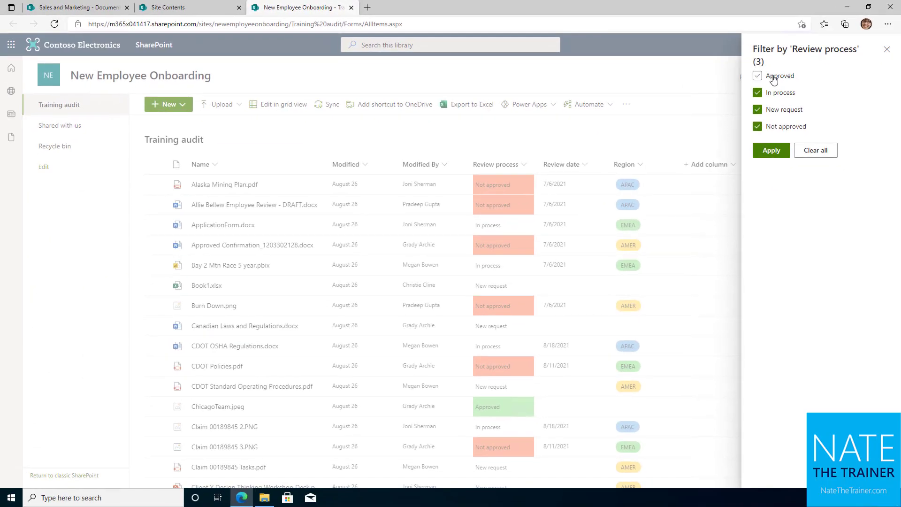
left_click(771, 150)
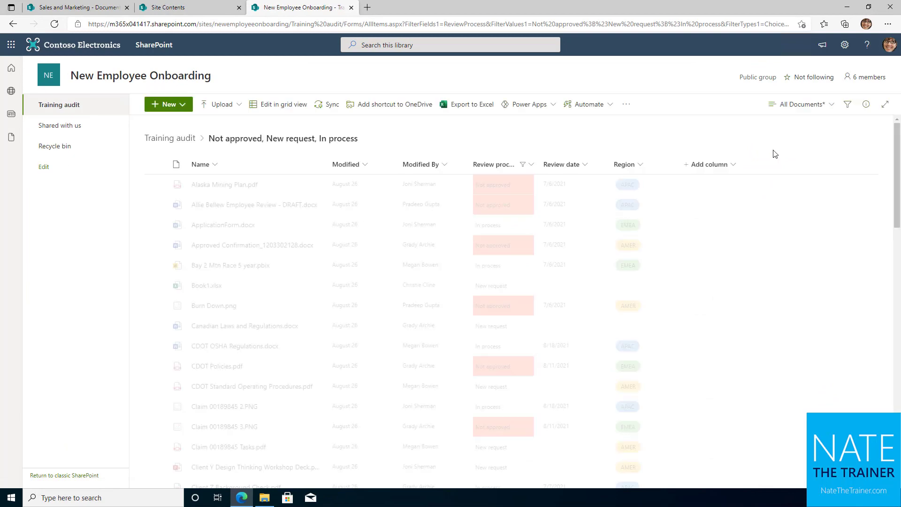
left_click(827, 108)
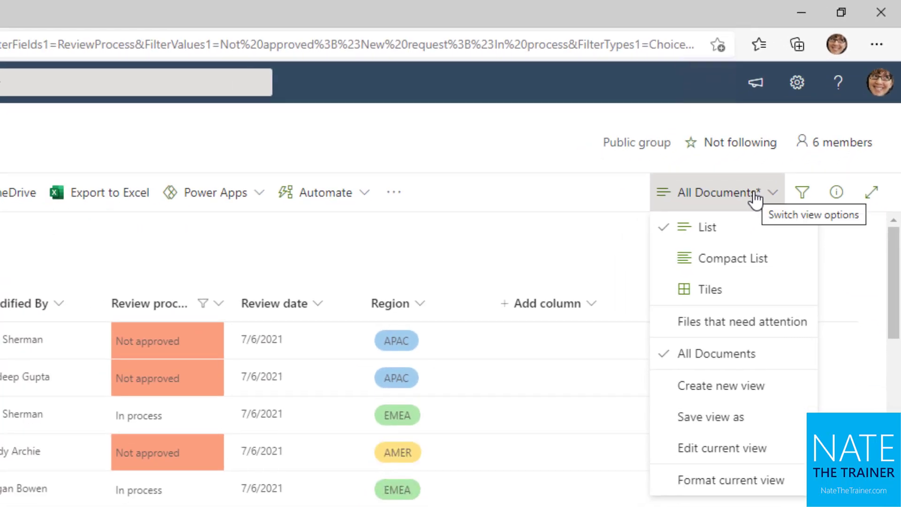
Step: Save the filtered Training audit list as a public view named 'Not approved'
mouse_move(206, 312)
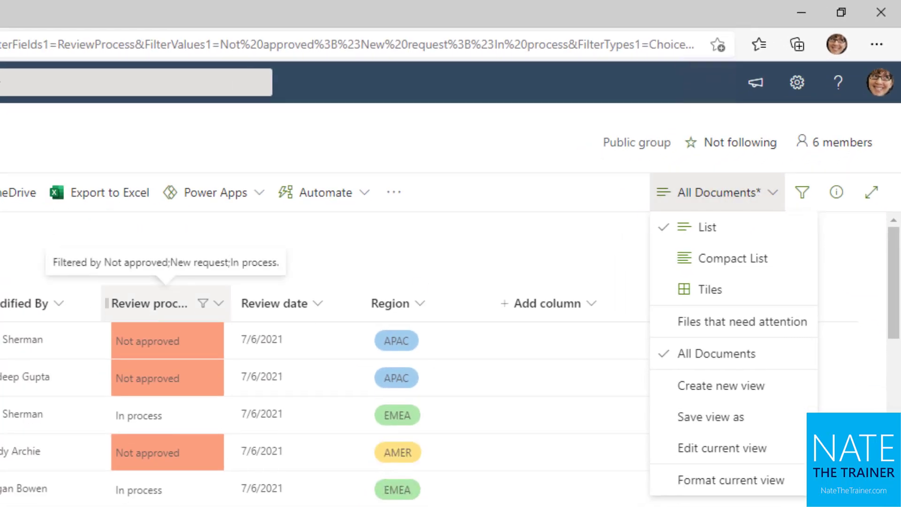
left_click(750, 425)
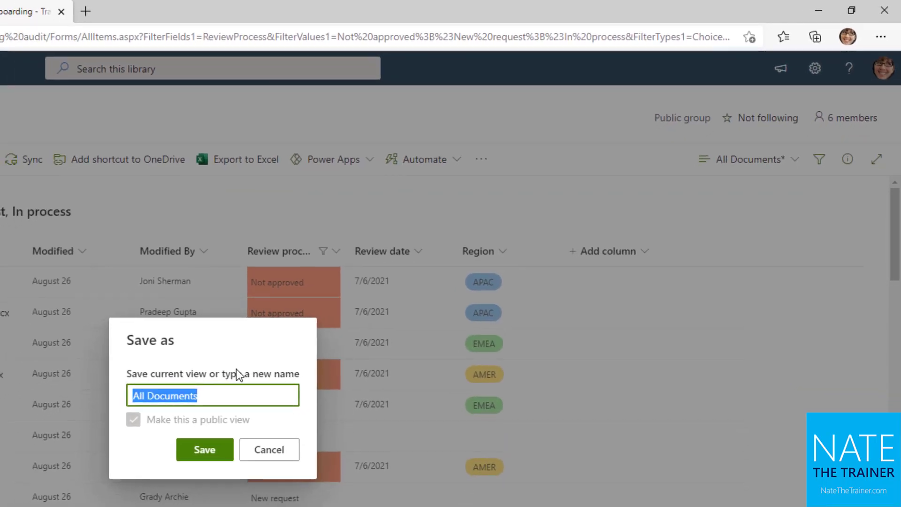
type("Not Ap")
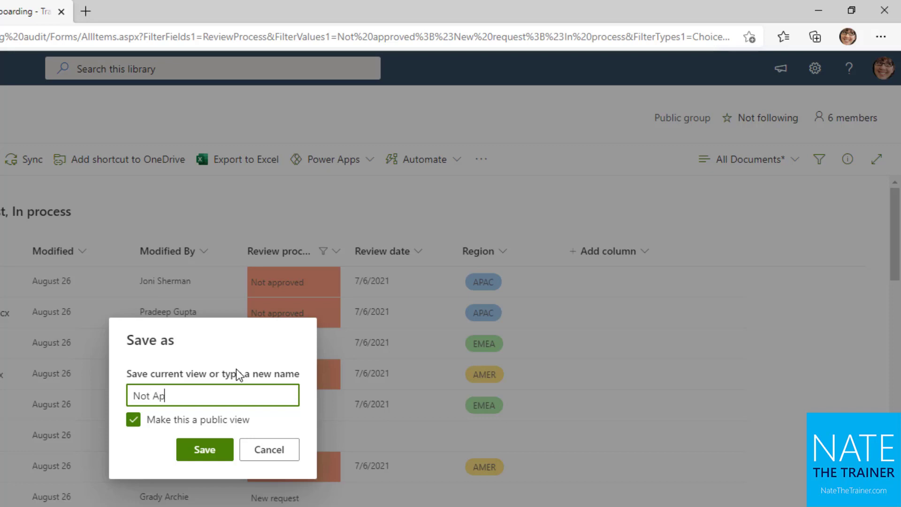
key("BackSpace")
key("BackSpace")
type("approved")
left_click(213, 450)
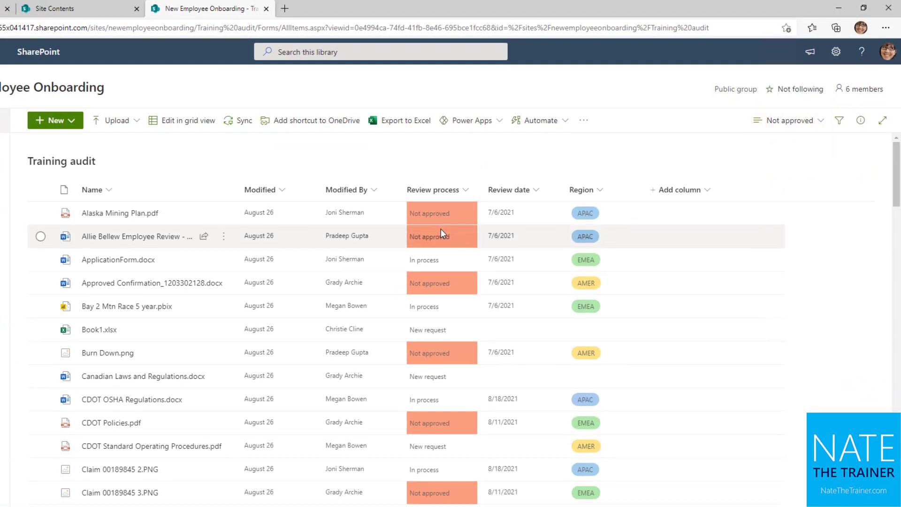
Step: Switch from the Not approved view to the All Documents view
scroll(441, 229, "down", 10)
scroll(456, 371, "down", 10)
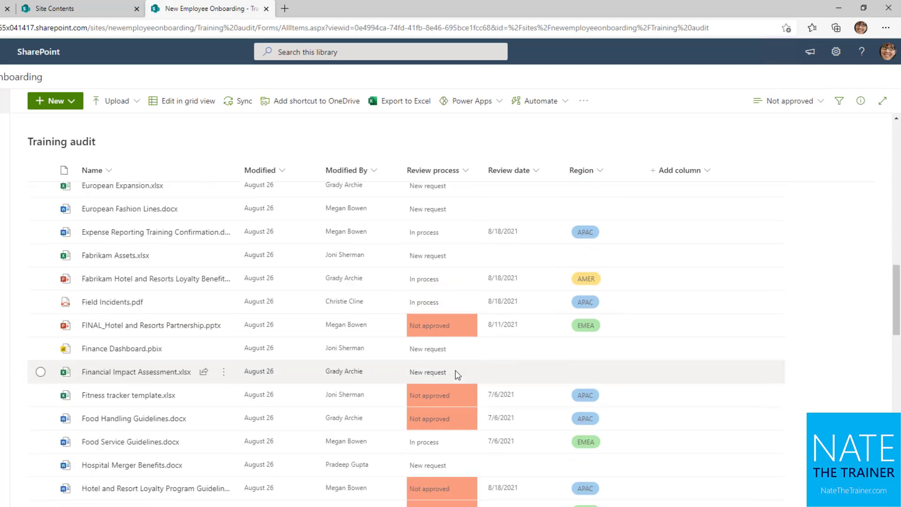
scroll(455, 373, "up", 15)
scroll(455, 373, "up", 5)
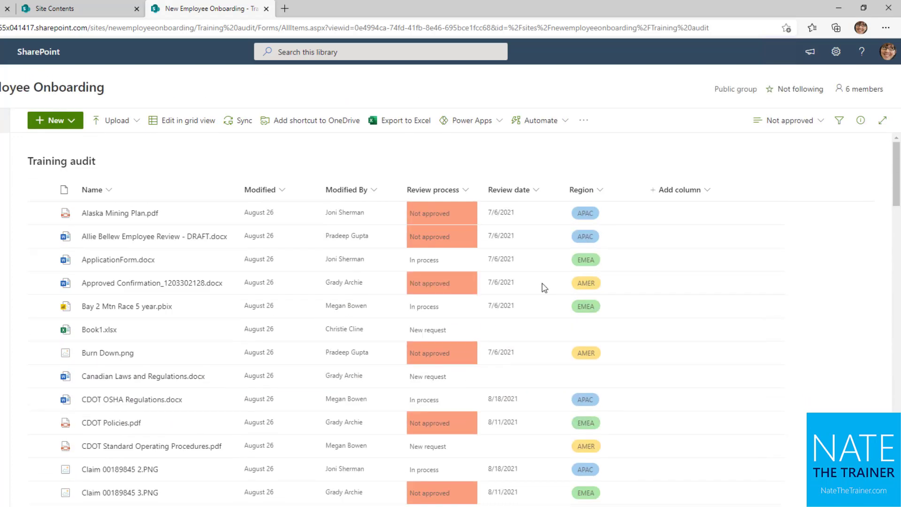
left_click(775, 121)
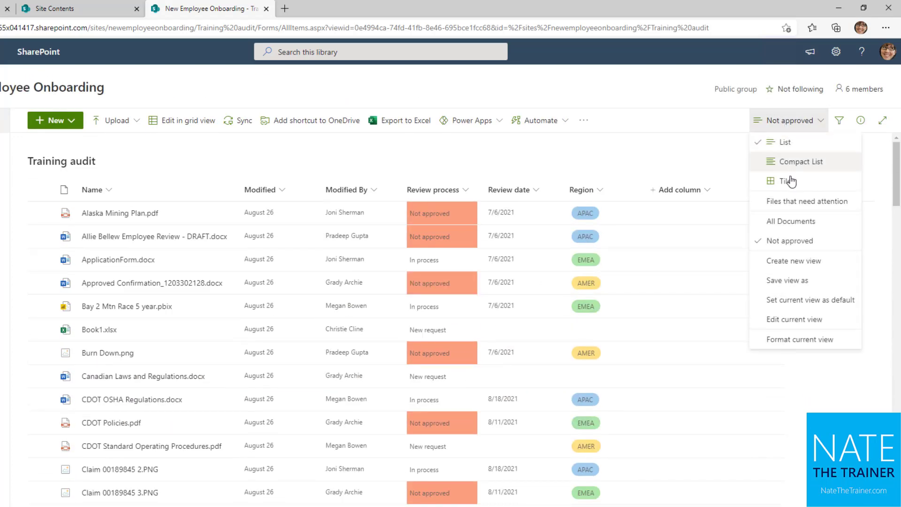
left_click(785, 226)
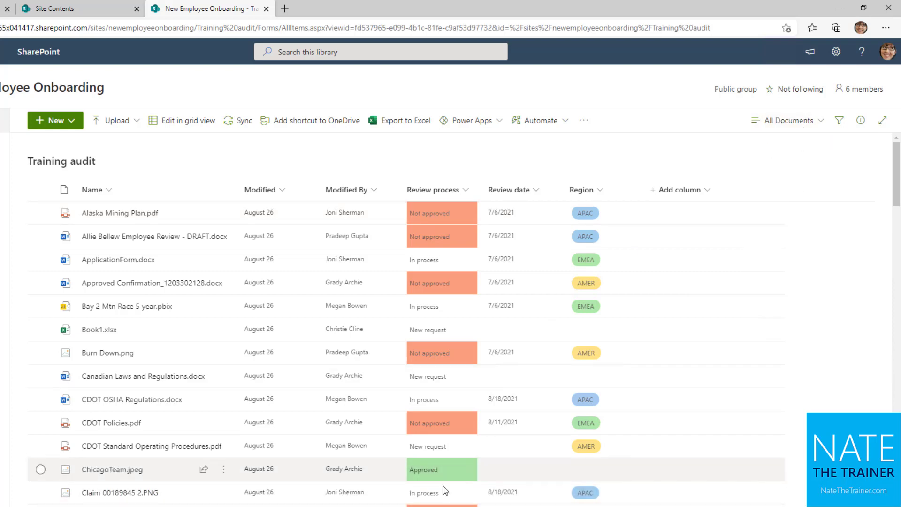
Step: Switch back to the saved Not approved view to compare it with All Documents
scroll(619, 417, "down", 4)
scroll(618, 417, "down", 20)
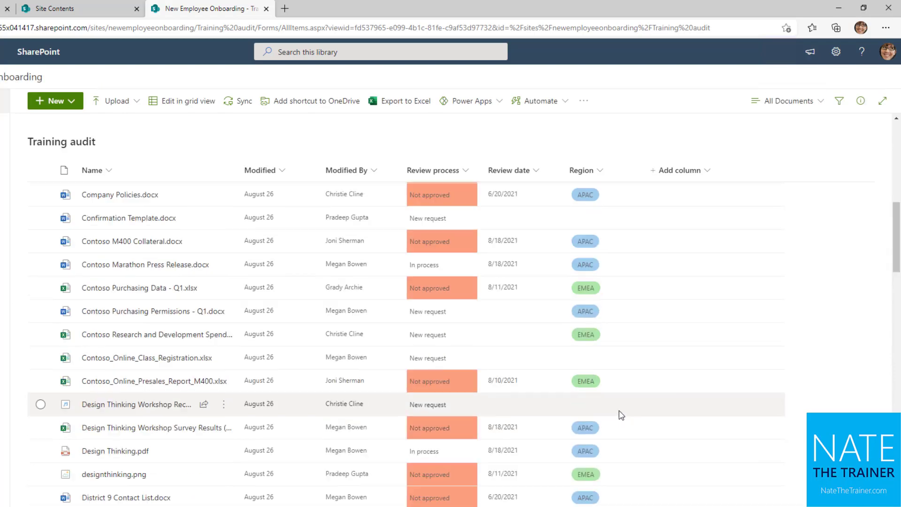
scroll(619, 412, "down", 5)
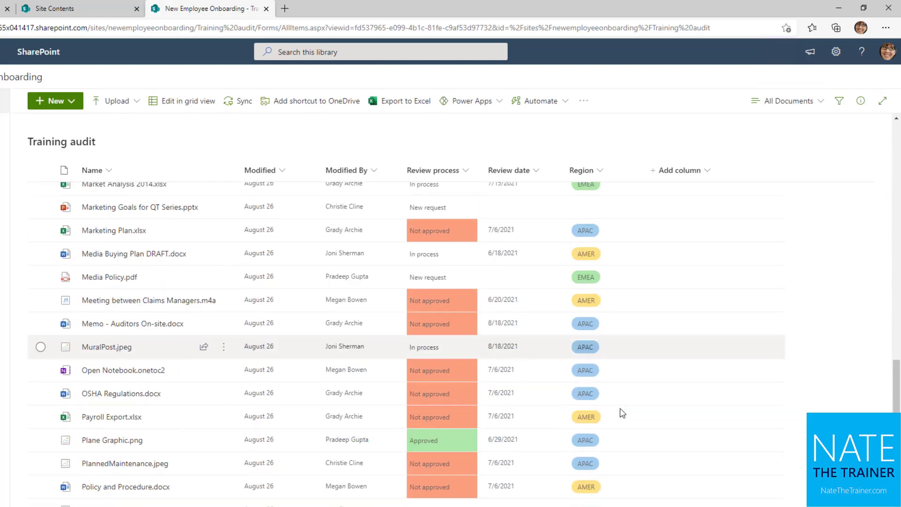
scroll(619, 413, "up", 20)
left_click(785, 117)
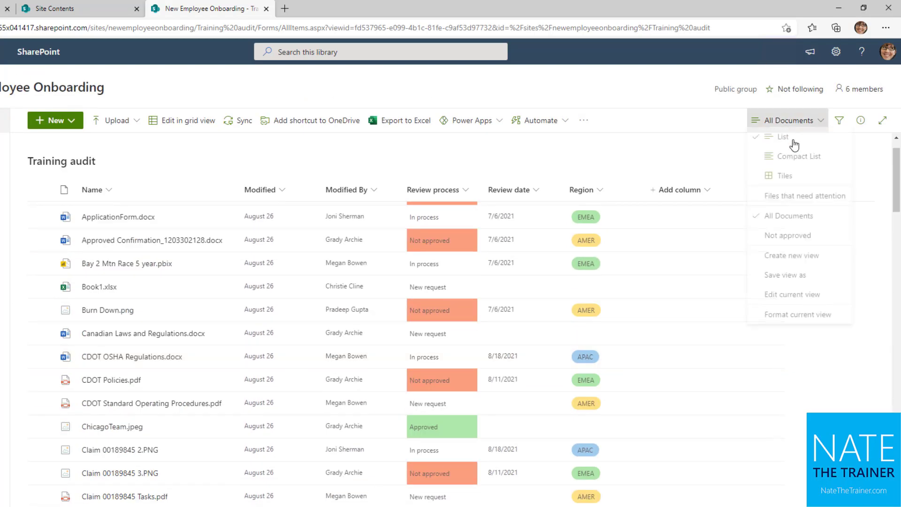
left_click(799, 243)
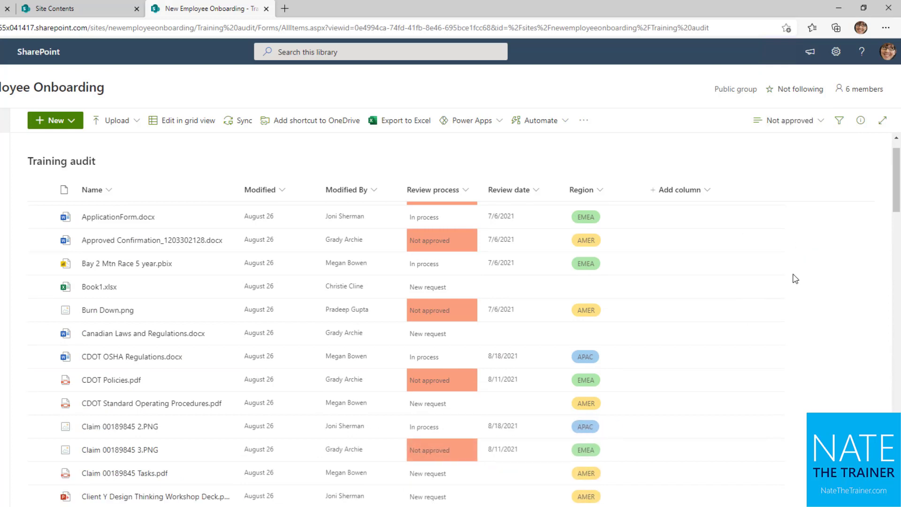
scroll(794, 277, "up", 2)
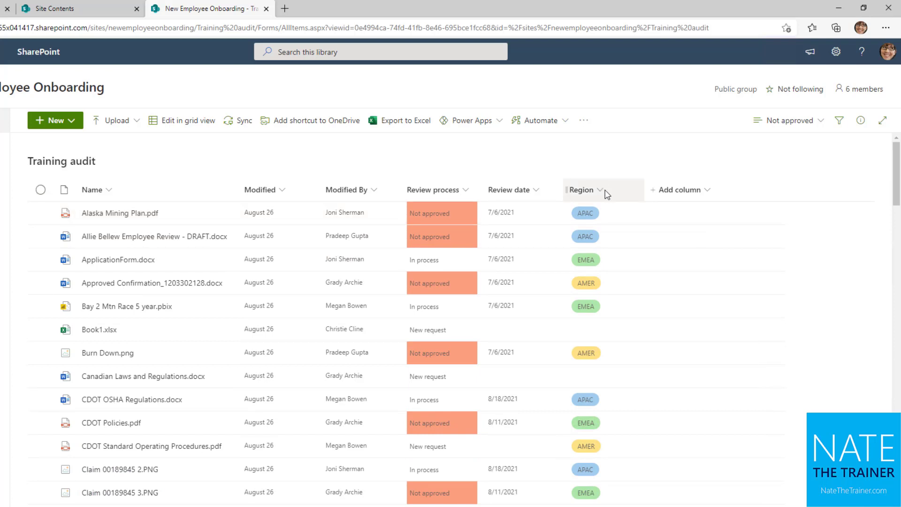
left_click(808, 121)
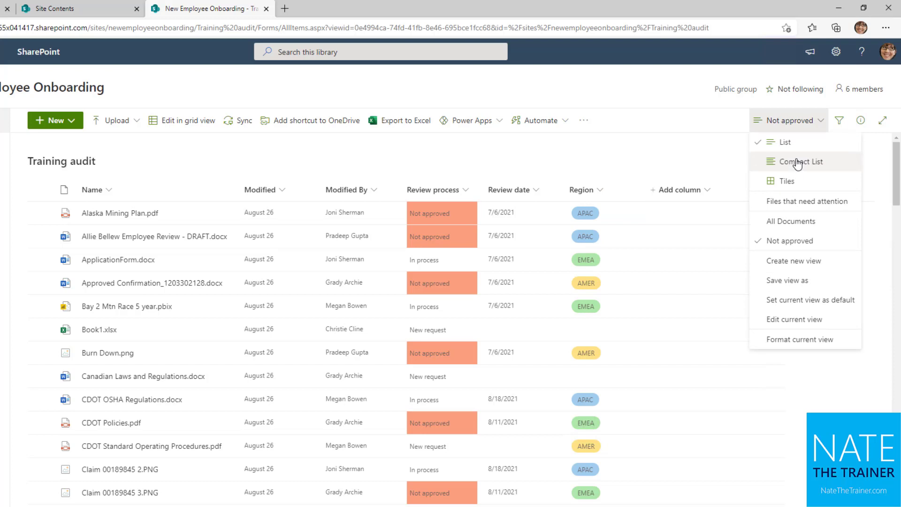
Step: From All Documents, group the library by Region and expand the AMER group
left_click(791, 220)
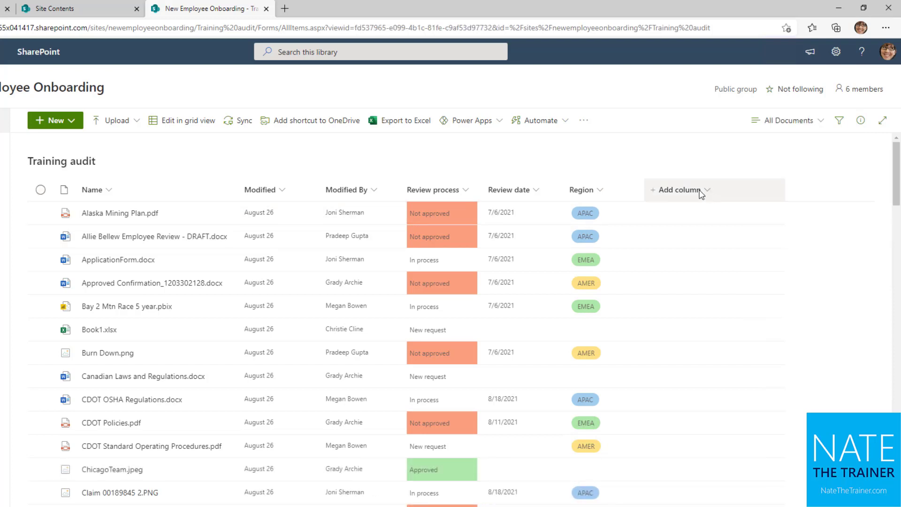
left_click(596, 196)
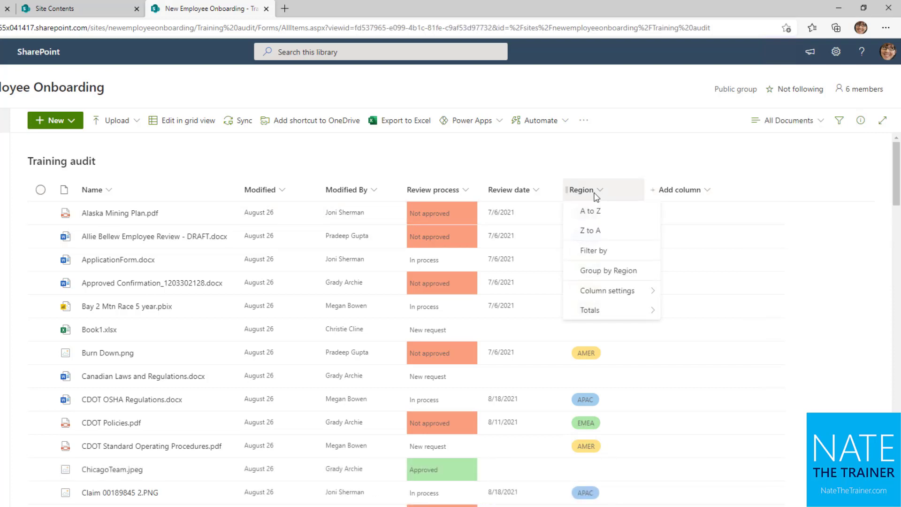
left_click(605, 215)
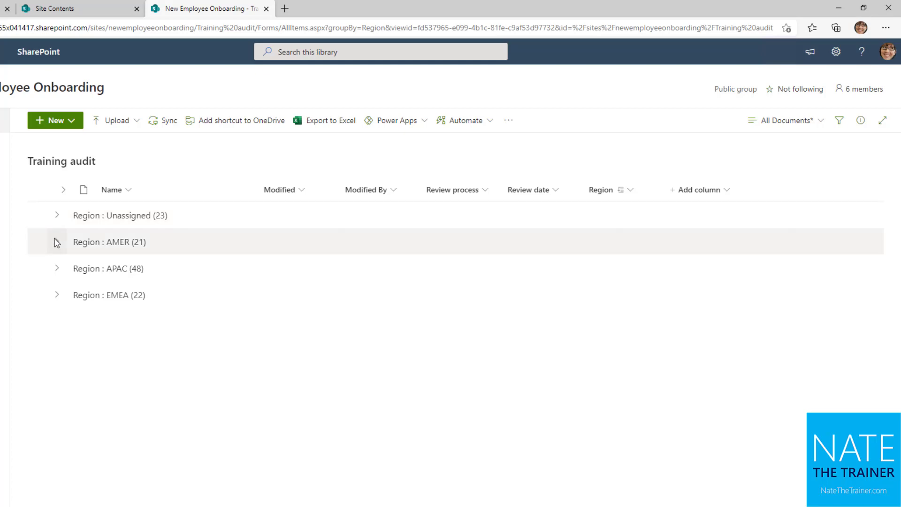
left_click(57, 241)
Step: Save the region-grouped layout as a public view named 'Grouped by Region'
scroll(65, 307, "down", 5)
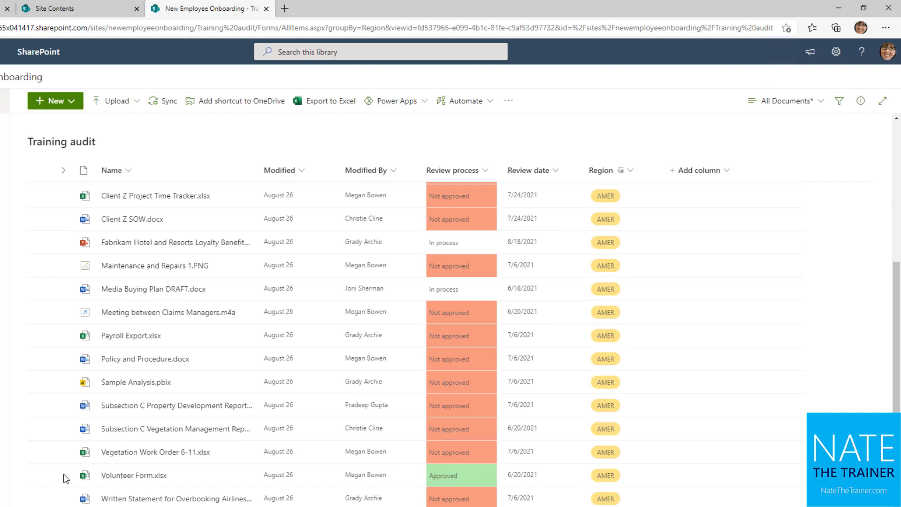
scroll(129, 449, "down", 10)
scroll(190, 438, "down", 4)
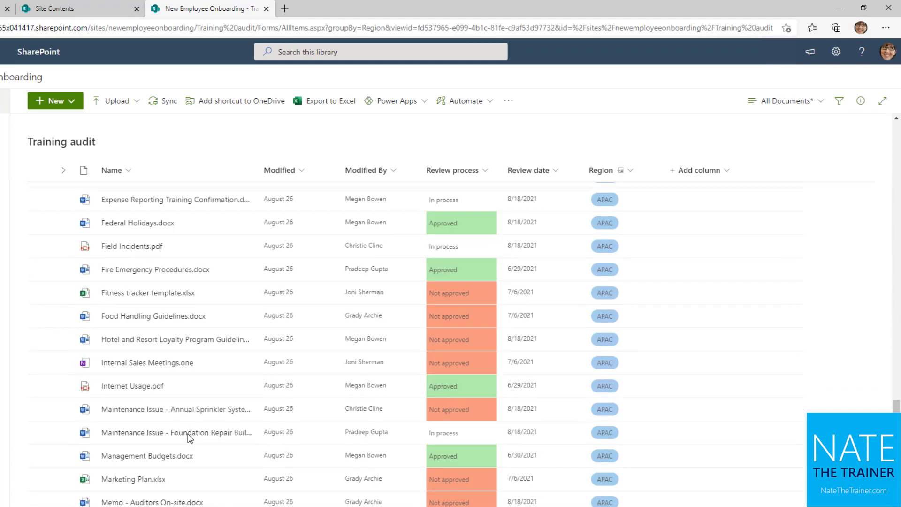
scroll(328, 393, "up", 15)
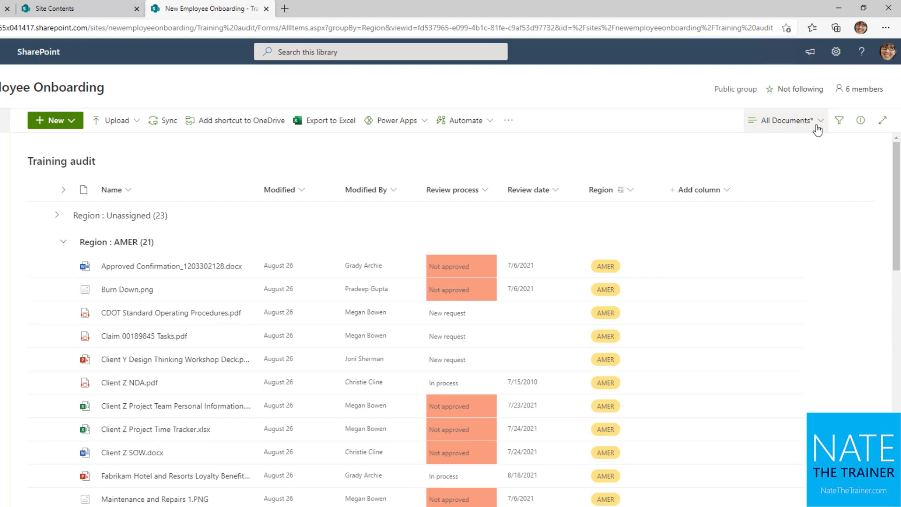
left_click(818, 124)
left_click(781, 280)
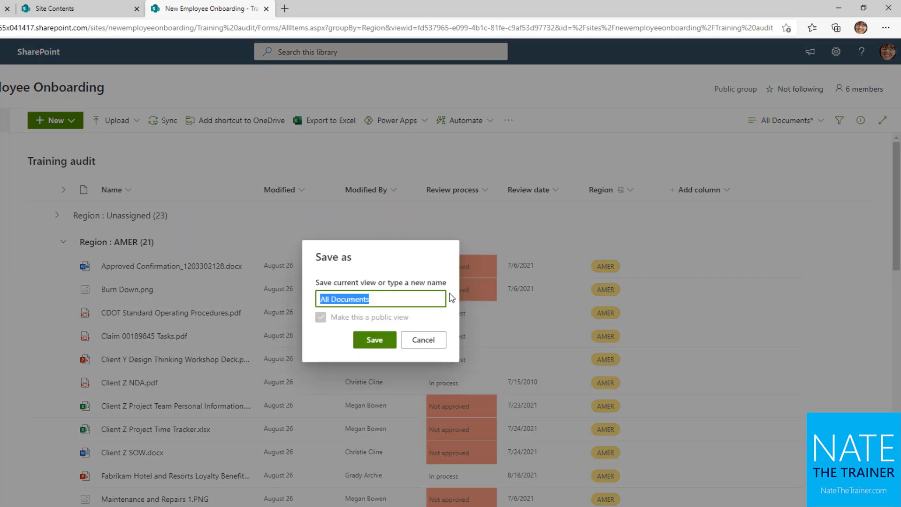
type("Grouped by Region")
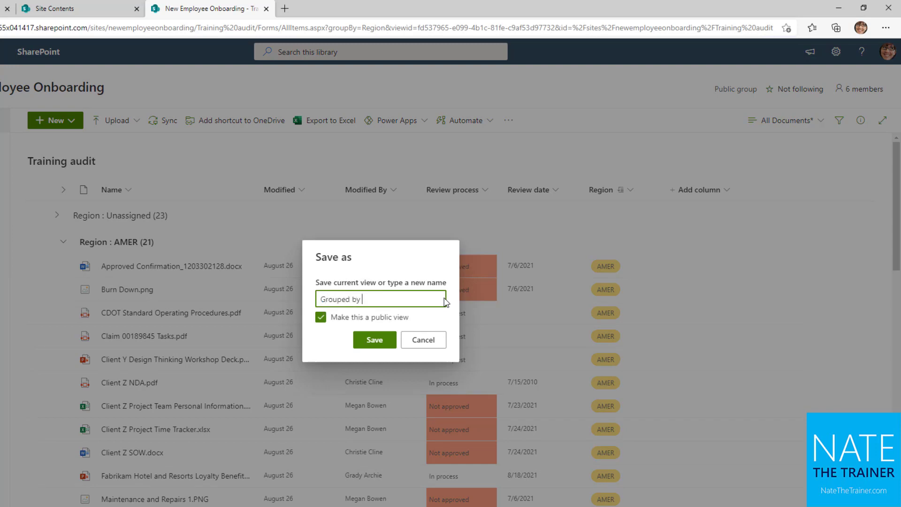
key("Return")
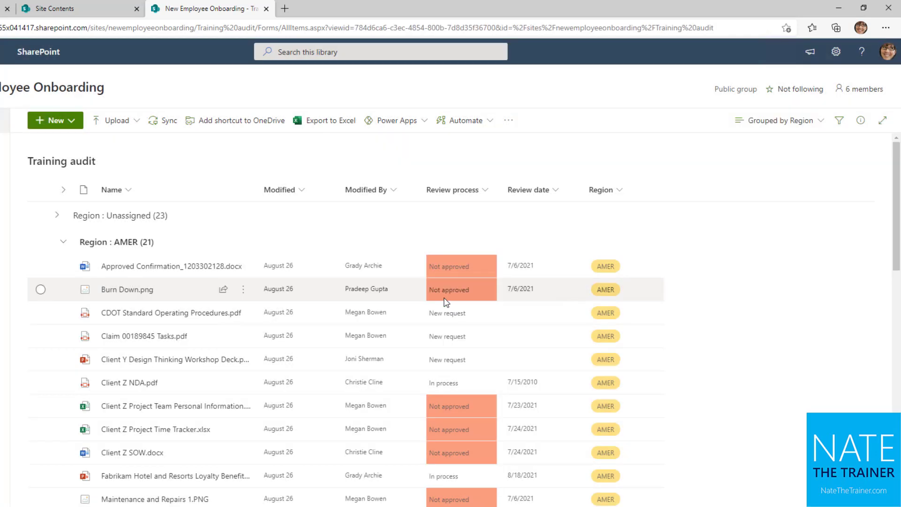
left_click(794, 131)
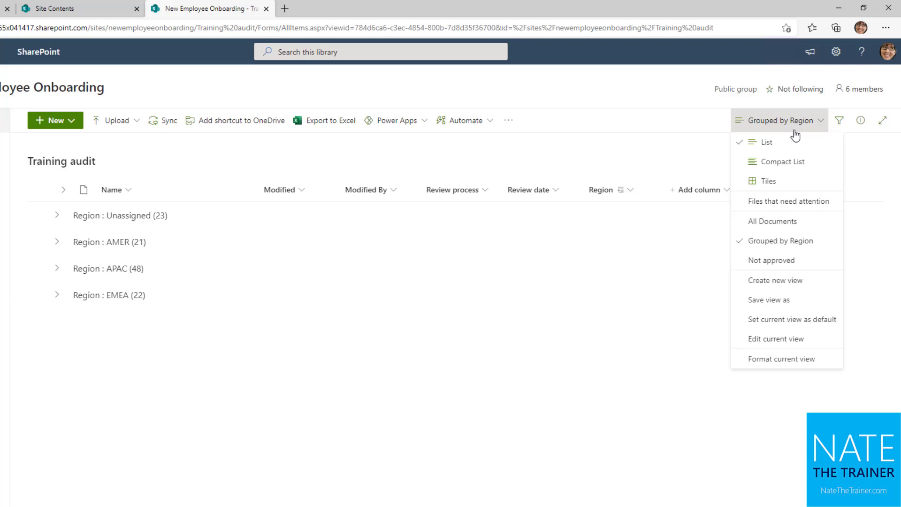
left_click(786, 223)
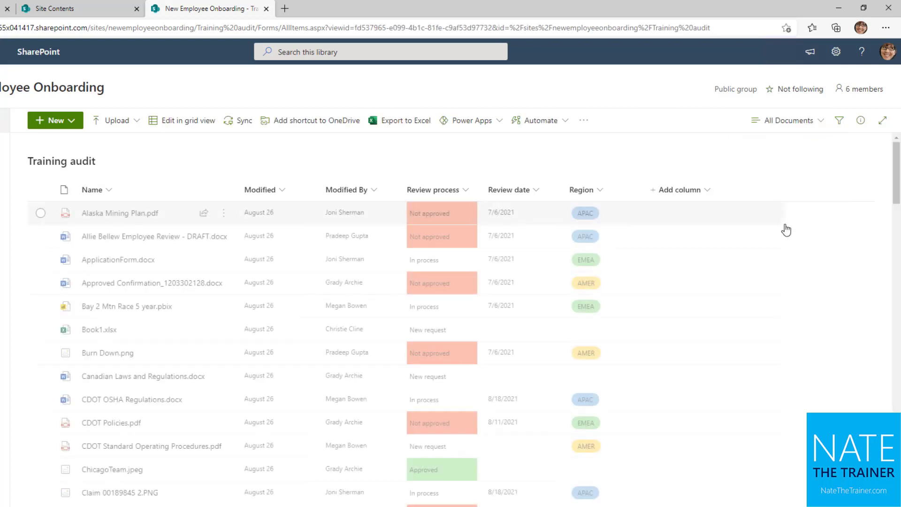
left_click(795, 126)
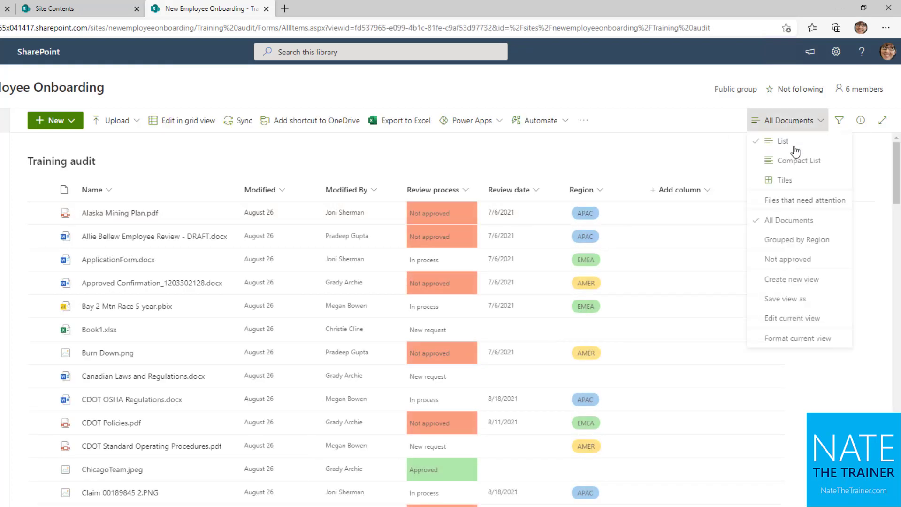
left_click(797, 266)
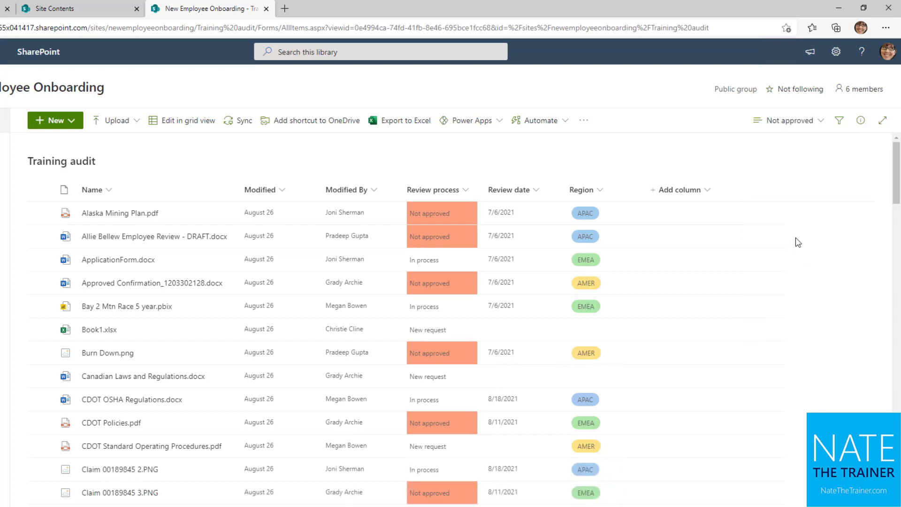
left_click(804, 125)
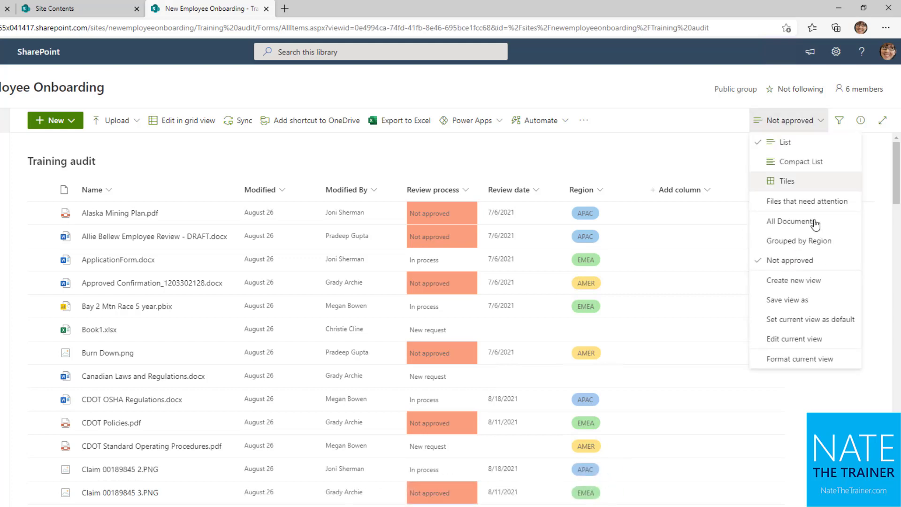
left_click(813, 241)
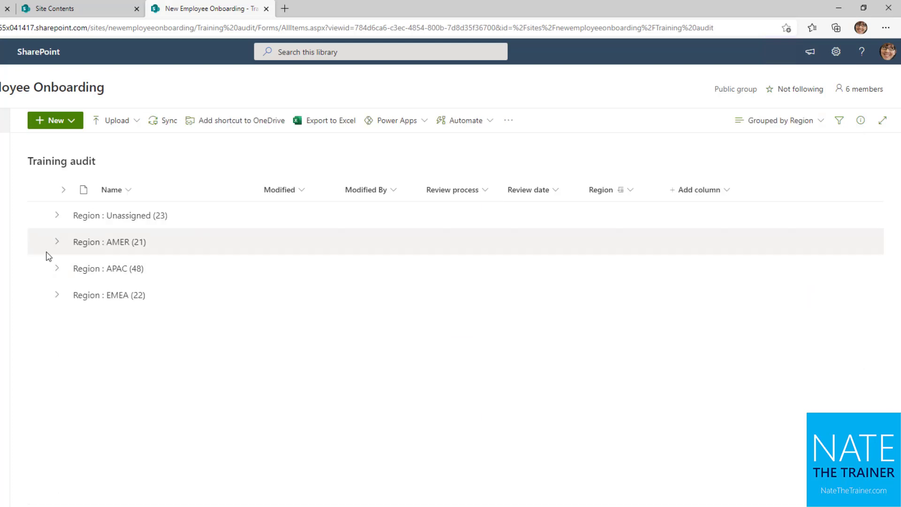
left_click(57, 242)
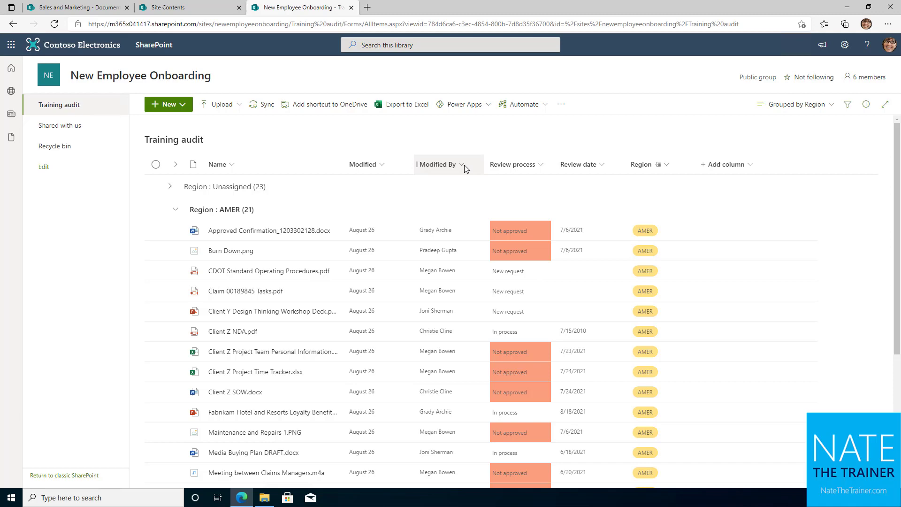
left_click(463, 165)
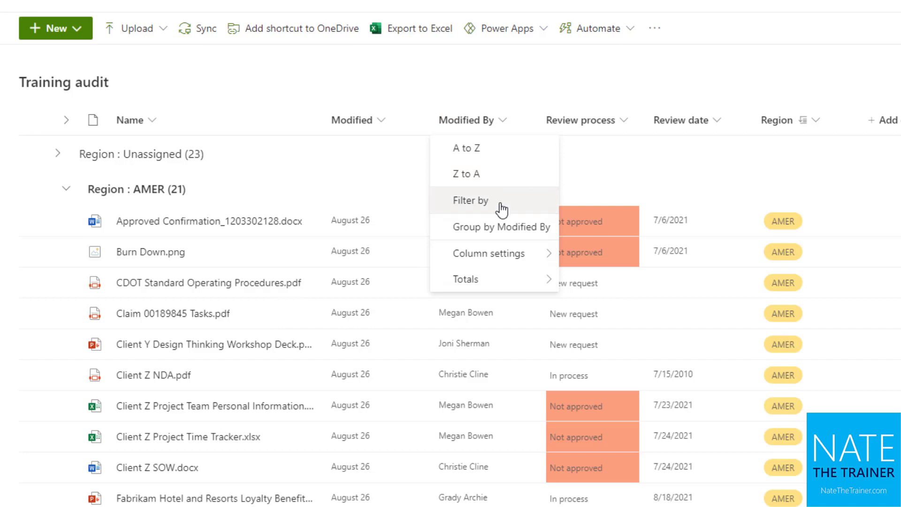
left_click(501, 209)
left_click(682, 85)
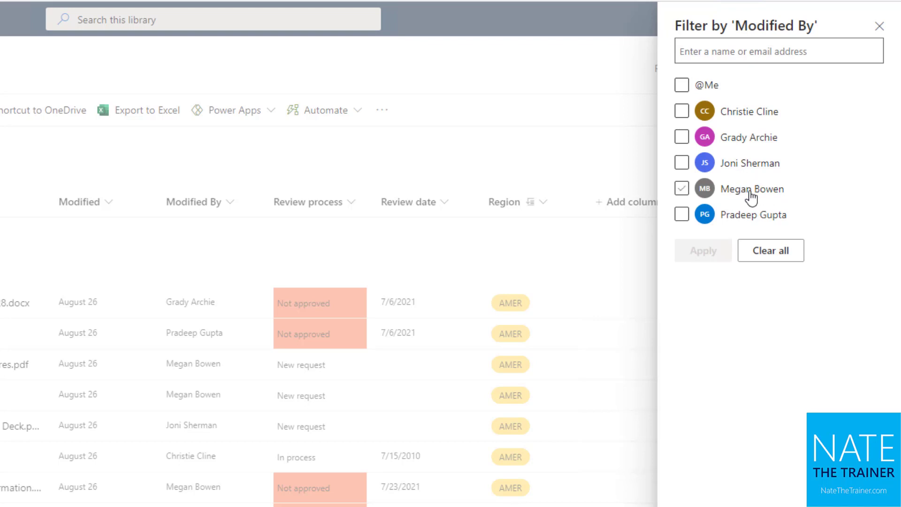
left_click(683, 93)
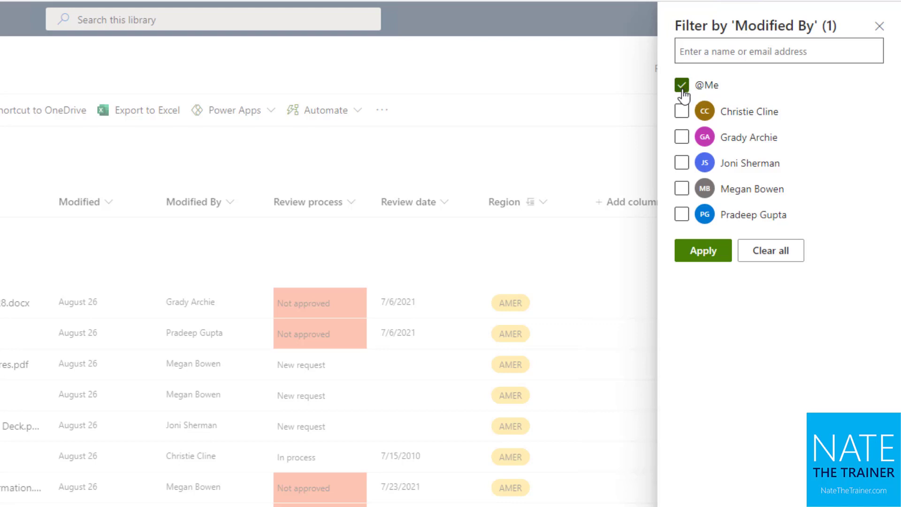
left_click(706, 254)
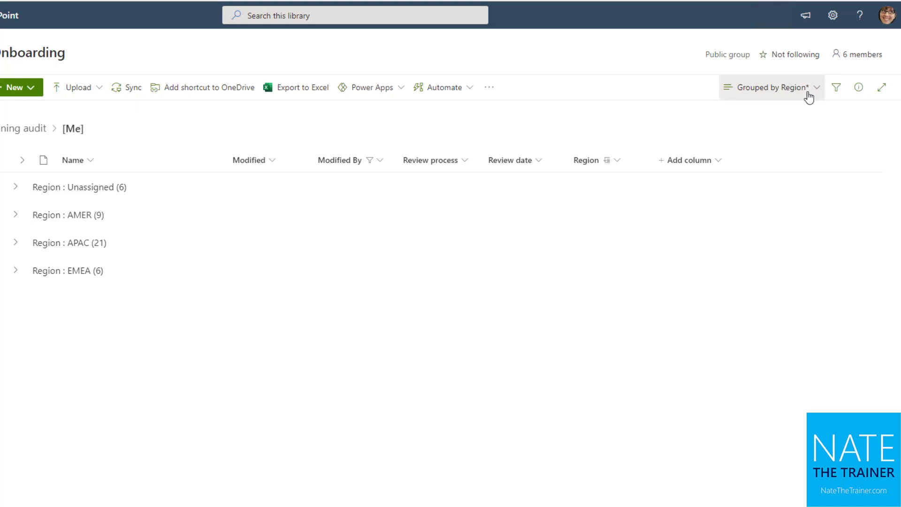
left_click(805, 94)
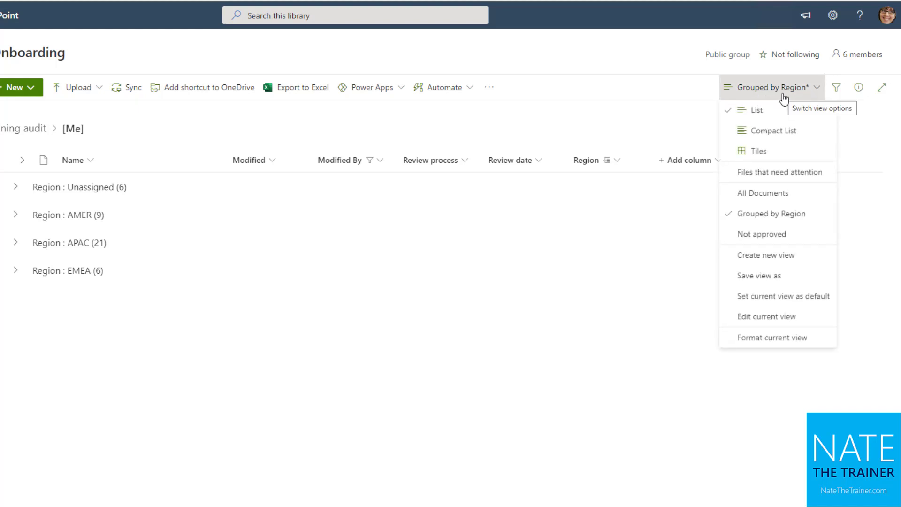
left_click(778, 281)
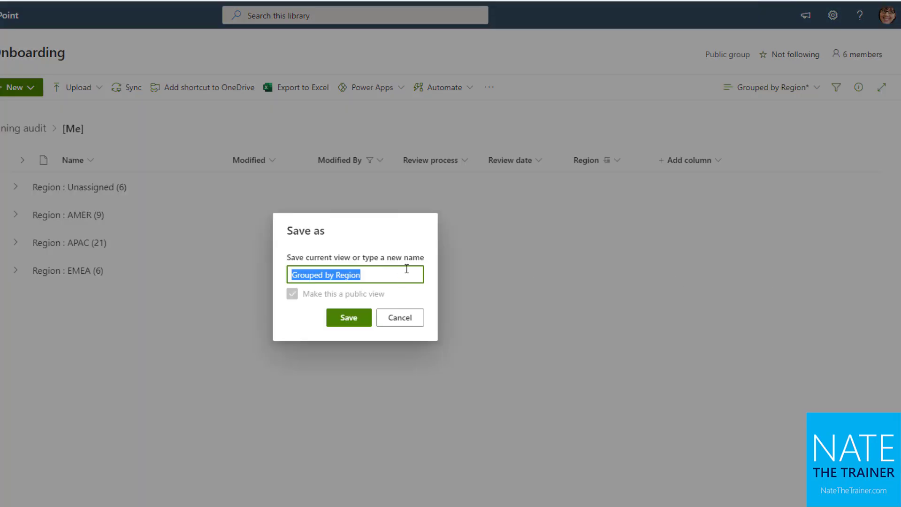
type("Assigned to me")
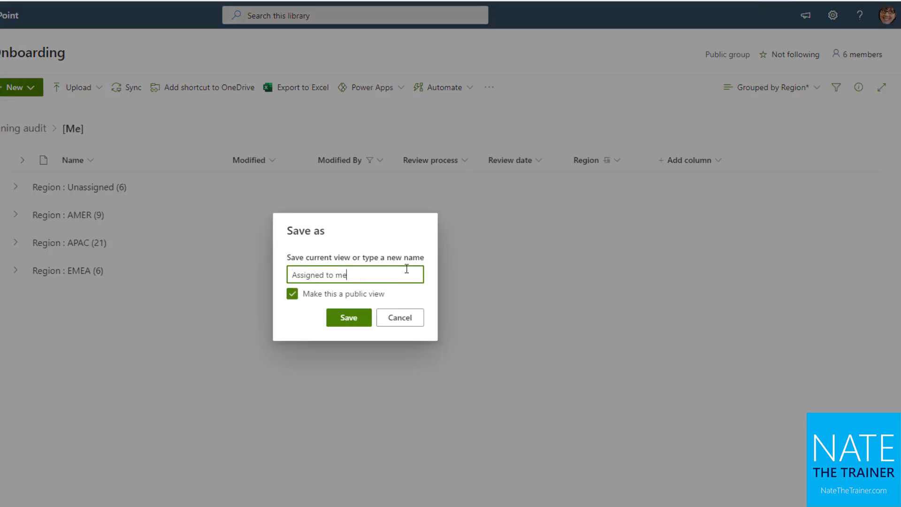
left_click(361, 318)
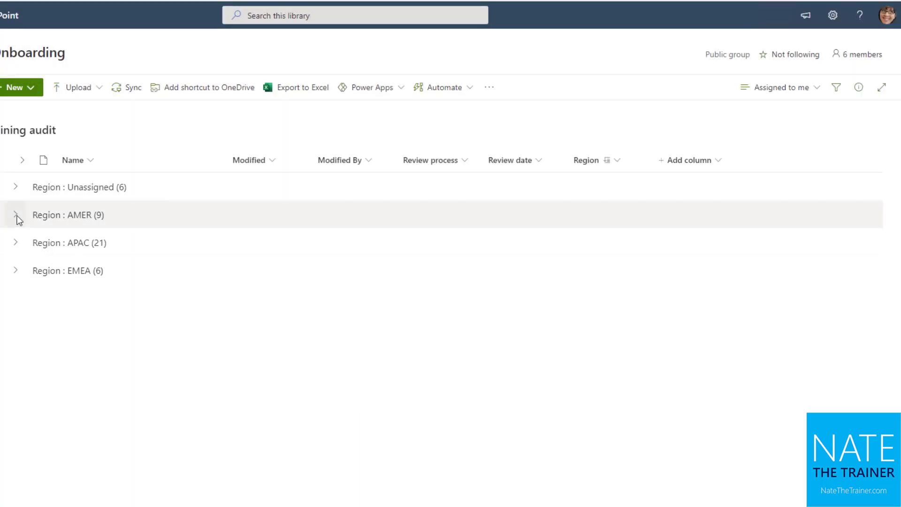
left_click(16, 216)
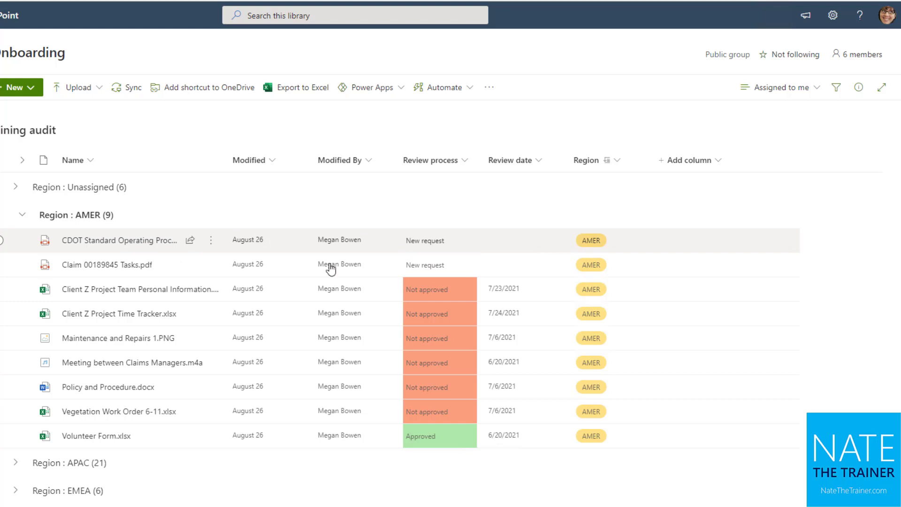
Step: Show the Created and Created By columns and hide Modified and Modified By
mouse_move(329, 266)
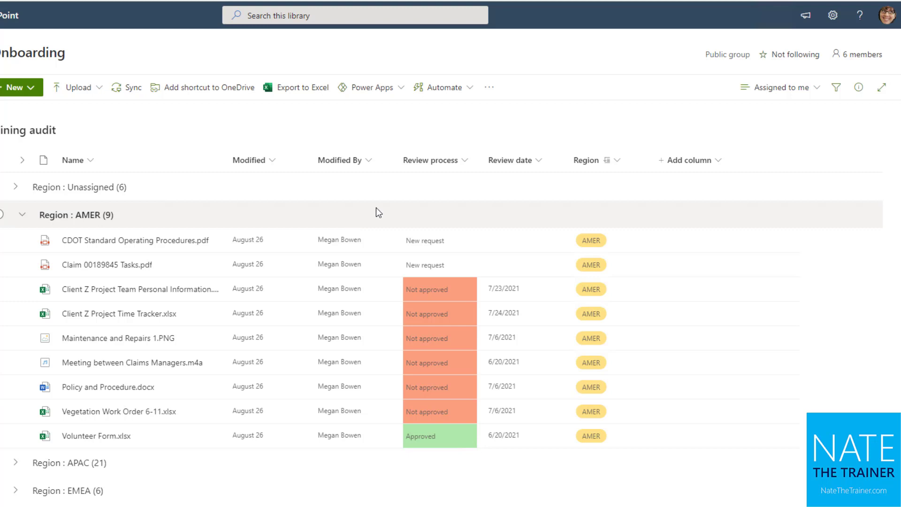
left_click(721, 167)
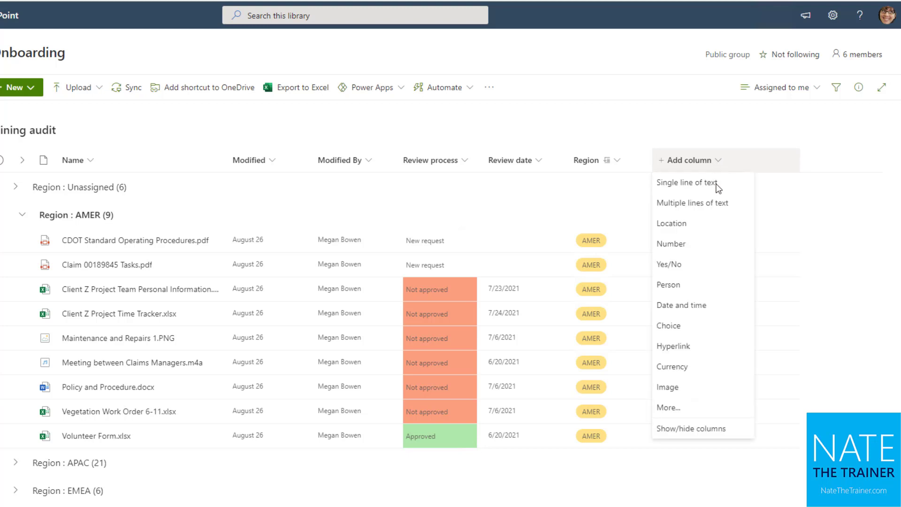
left_click(711, 432)
scroll(847, 308, "down", 2)
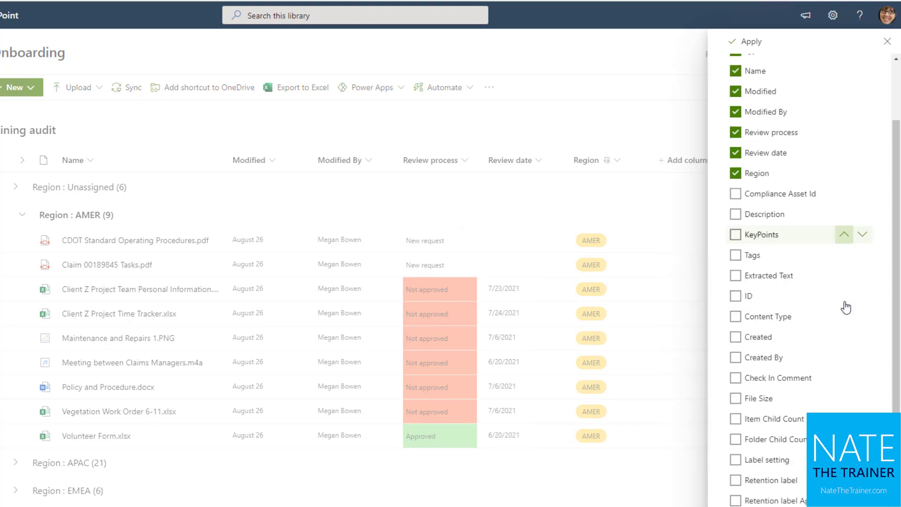
scroll(847, 308, "down", 1)
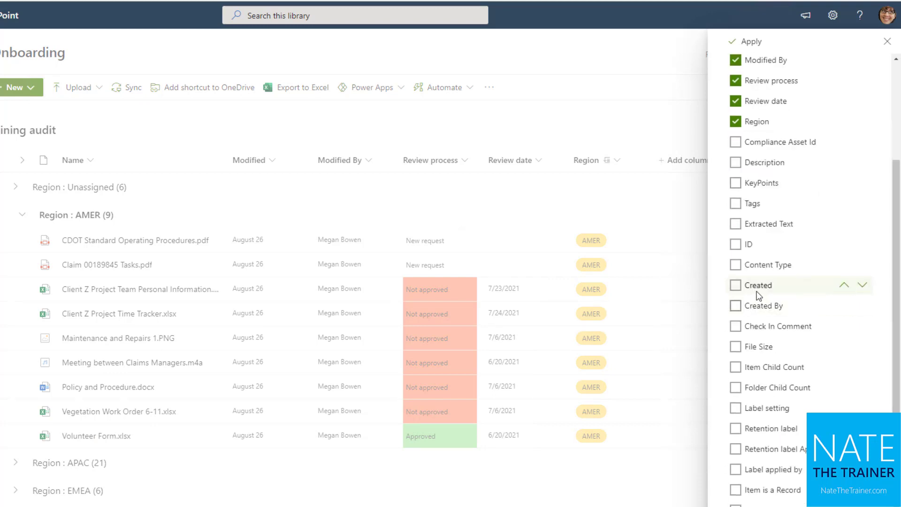
left_click(735, 285)
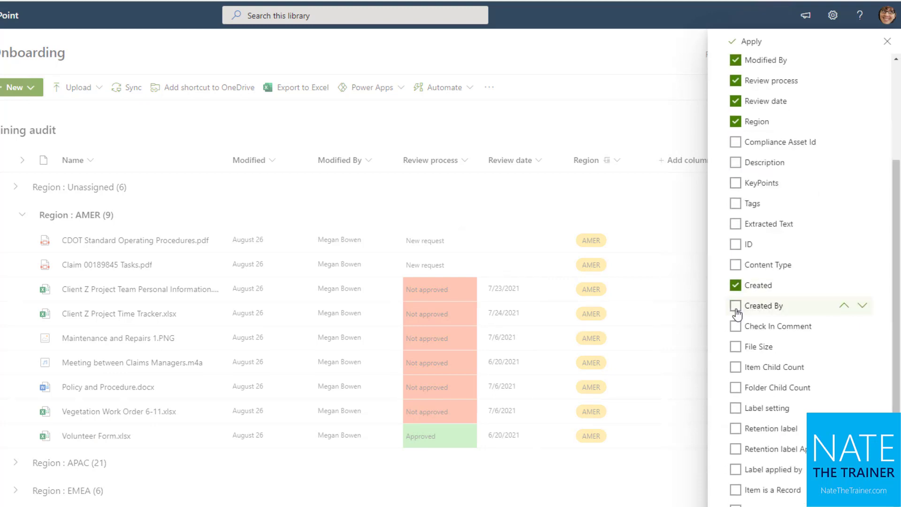
left_click(736, 306)
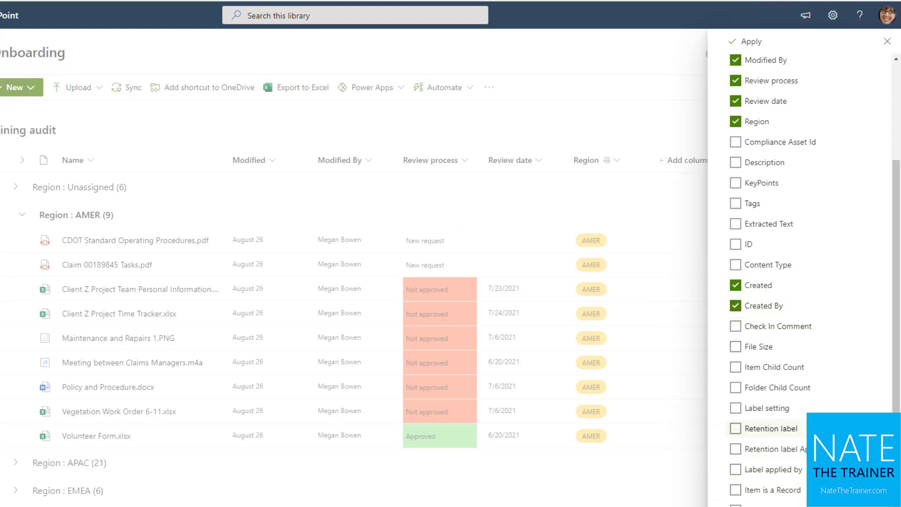
scroll(770, 429, "up", 3)
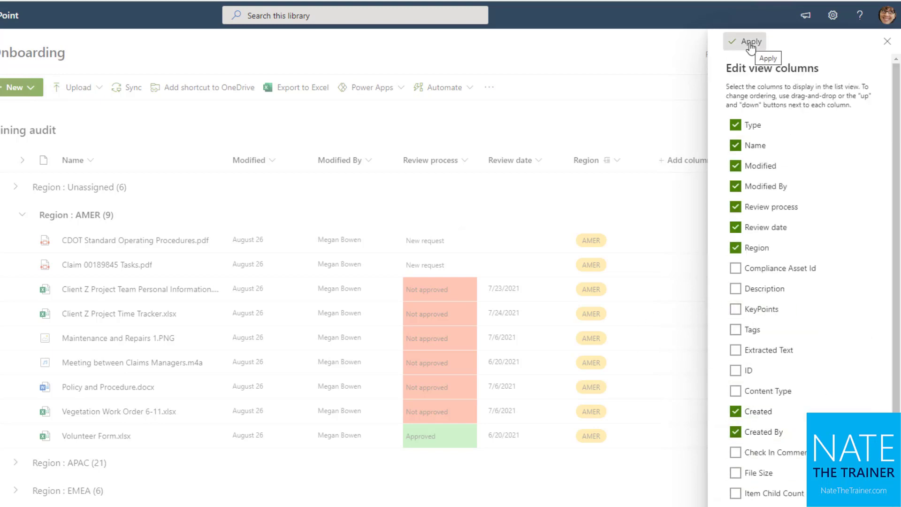
left_click(735, 165)
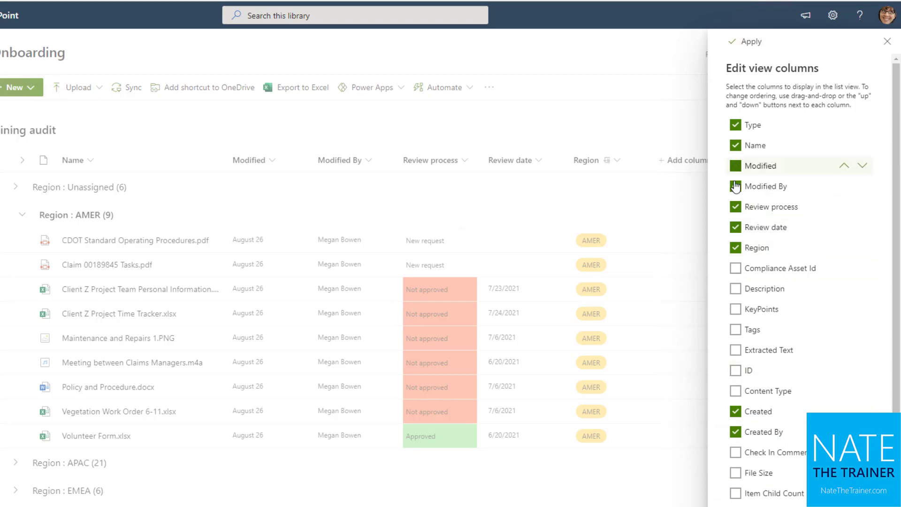
left_click(736, 186)
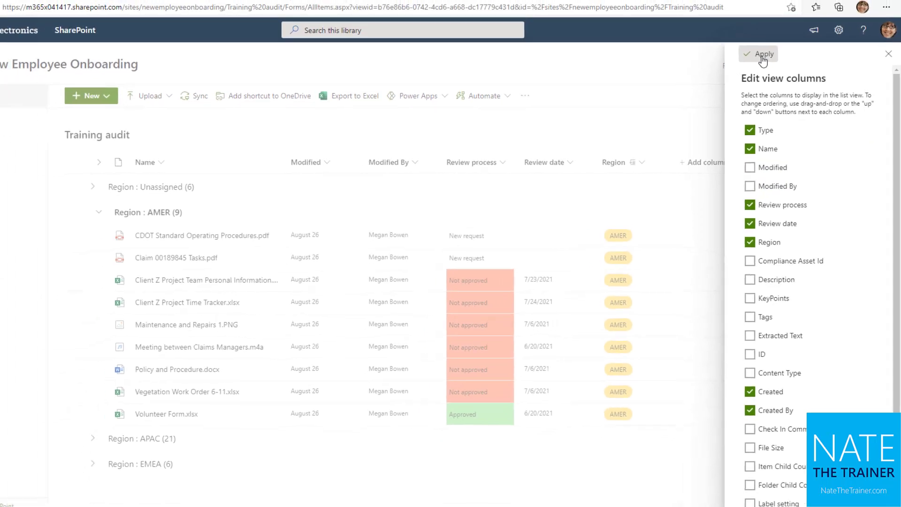
left_click(750, 43)
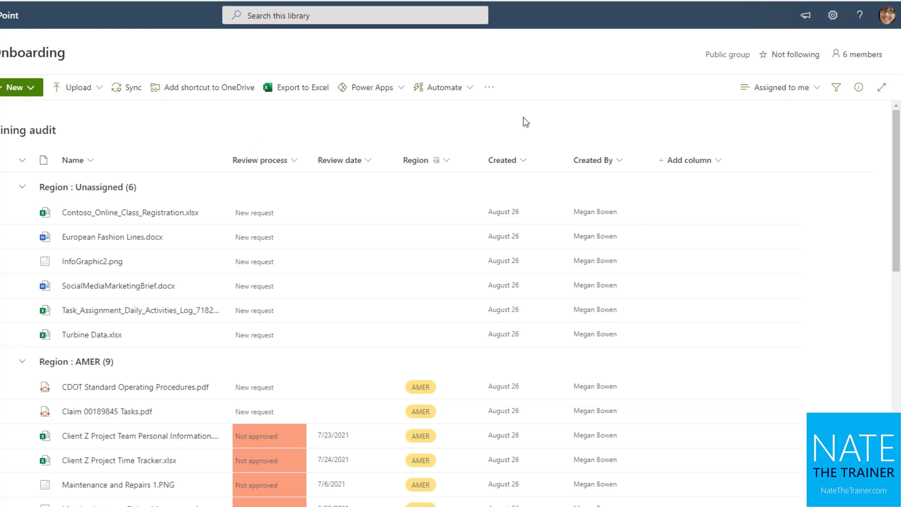
left_click(797, 99)
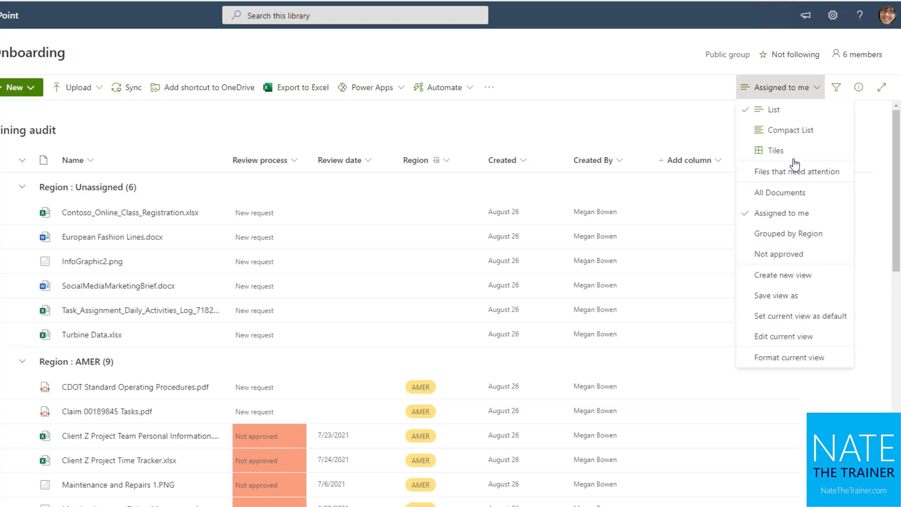
left_click(793, 203)
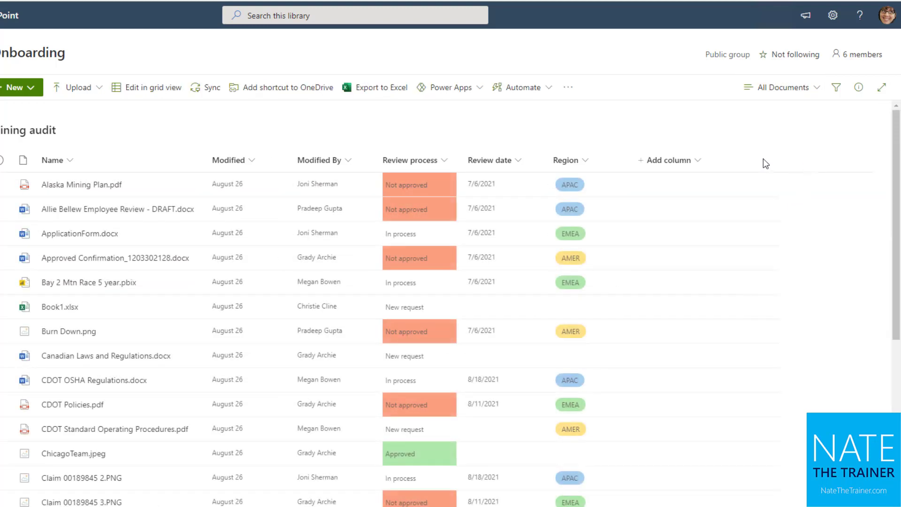
left_click(789, 89)
left_click(796, 219)
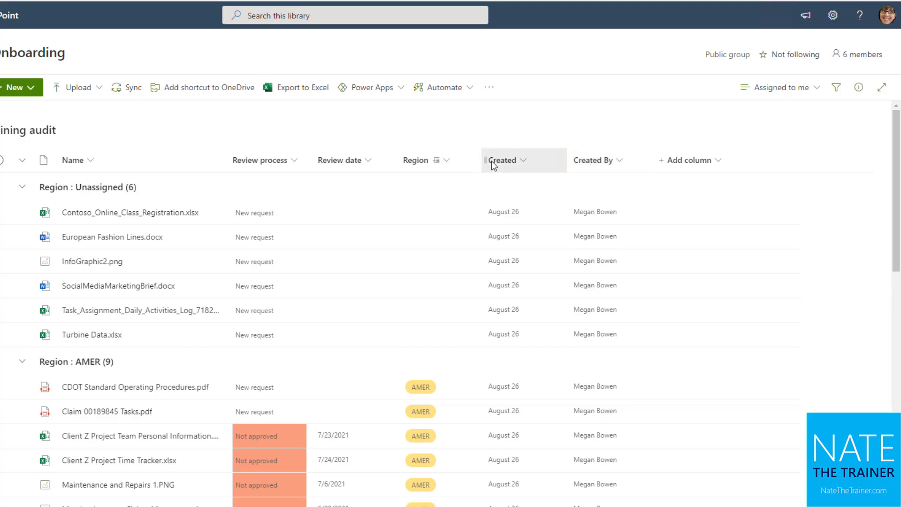
Step: Move the Created and Created By columns directly after Name, ahead of Review process
left_click_drag(492, 160, 240, 163)
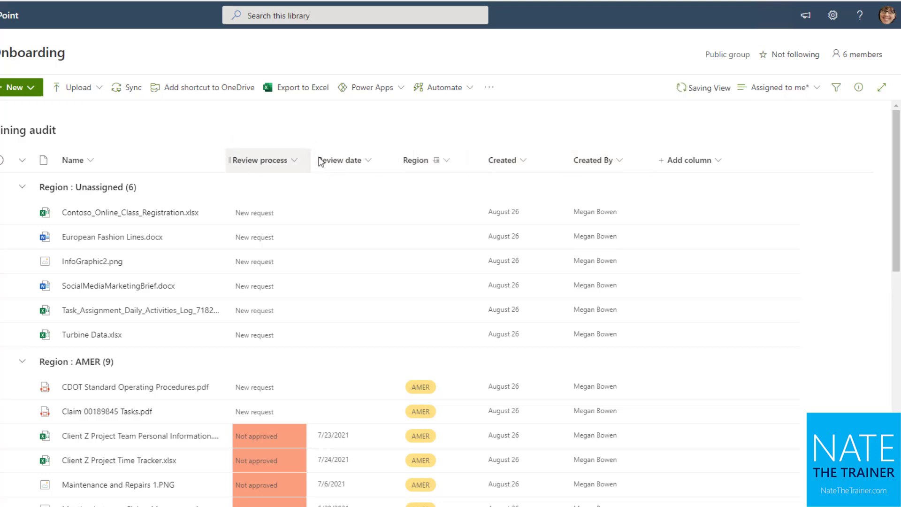
left_click_drag(593, 160, 319, 161)
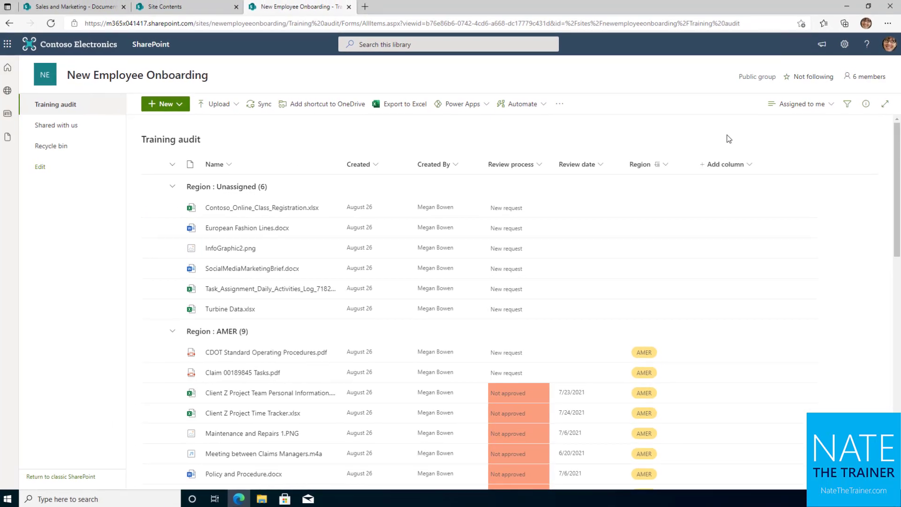
scroll(643, 235, "down", 1)
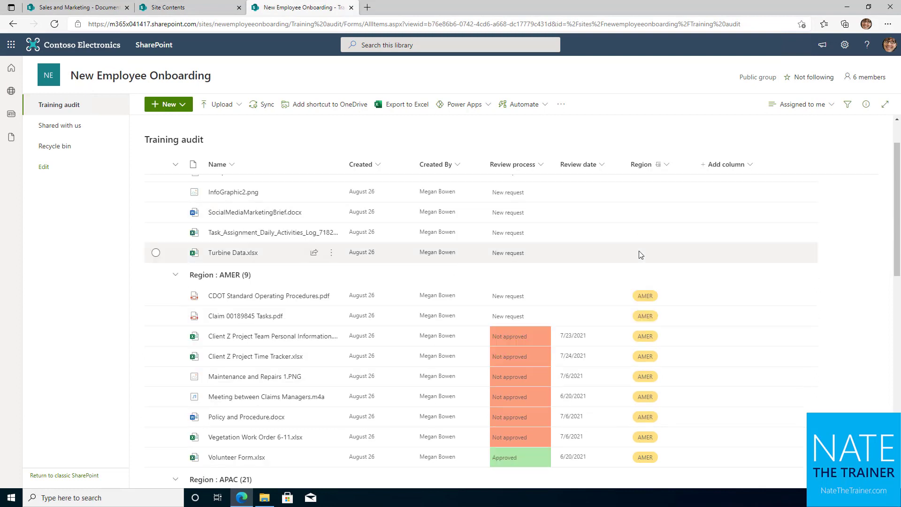